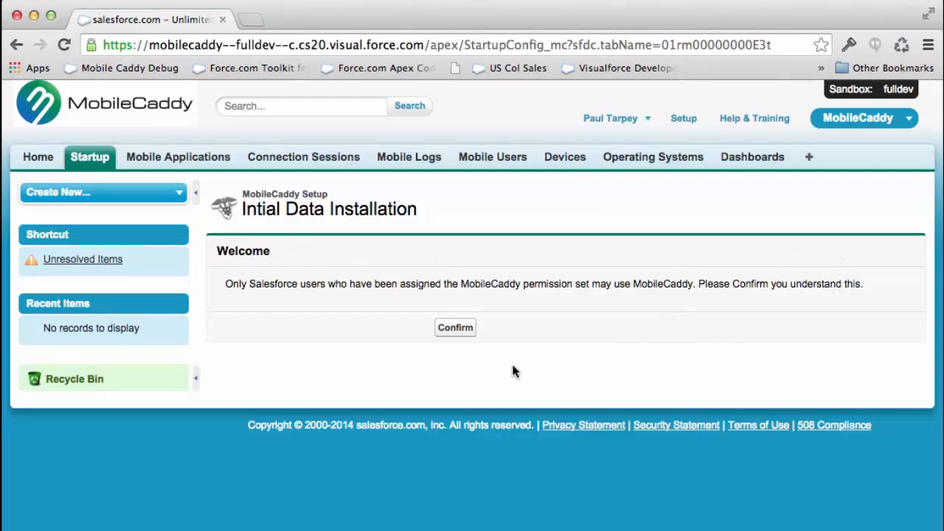
Confirm the MobileCaddy permission set notice and install the MobileCaddy Component and System Data Version records.
left_click(454, 330)
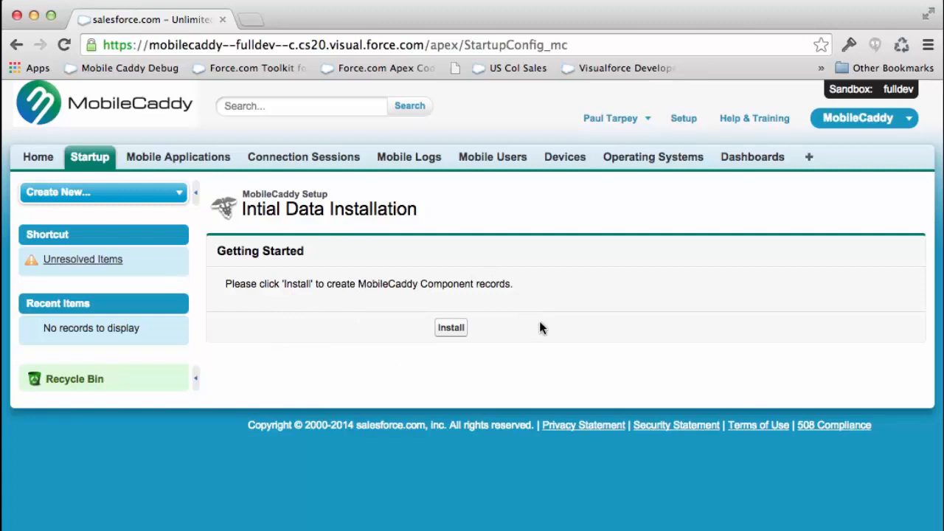
left_click(450, 327)
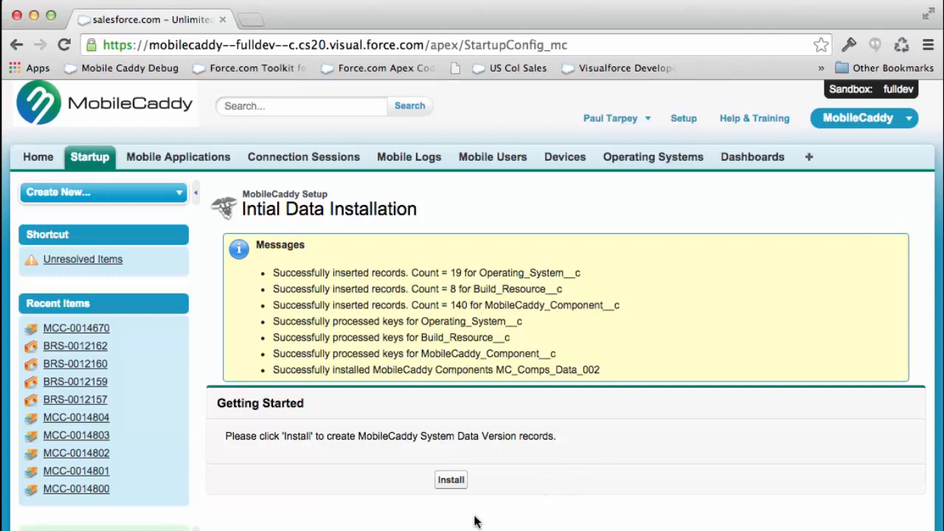
left_click(451, 482)
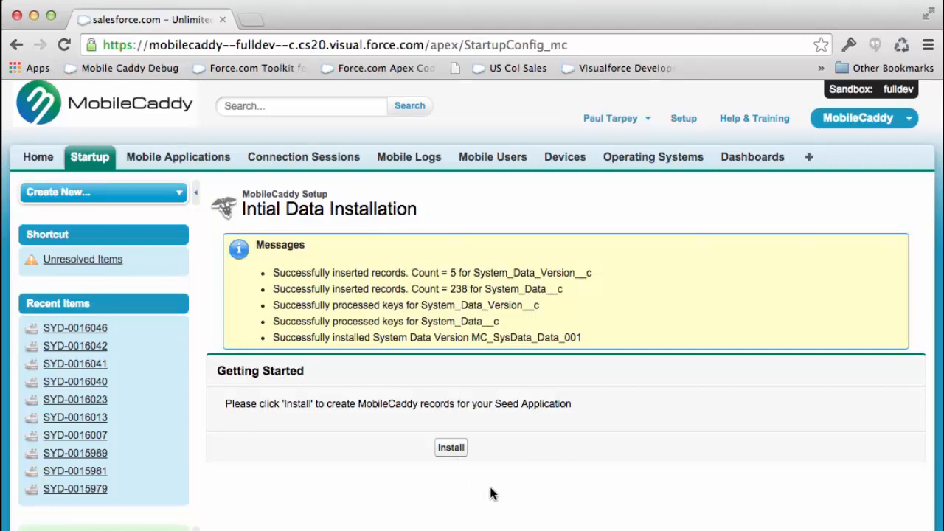
Install the MobileCaddy records for the Seed Application and the sample data for the seed applications.
left_click(448, 449)
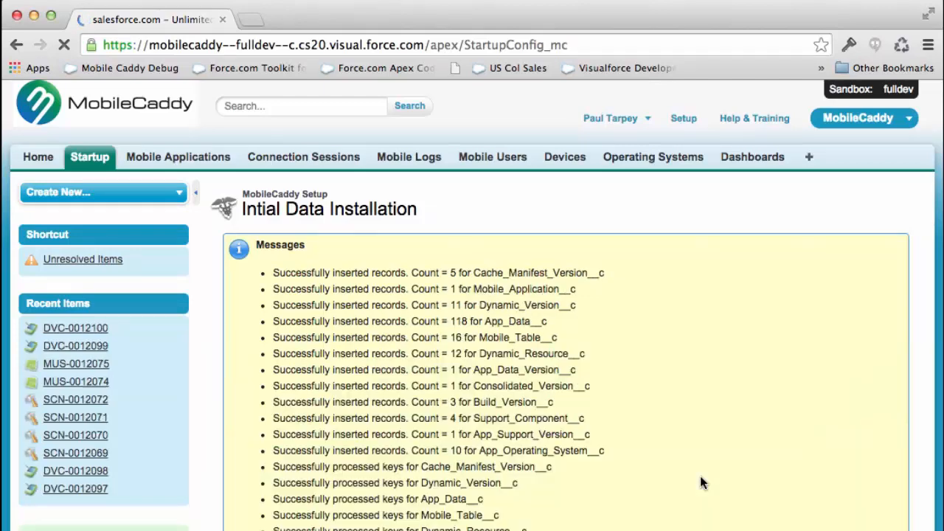
scroll(700, 476, "down", 8)
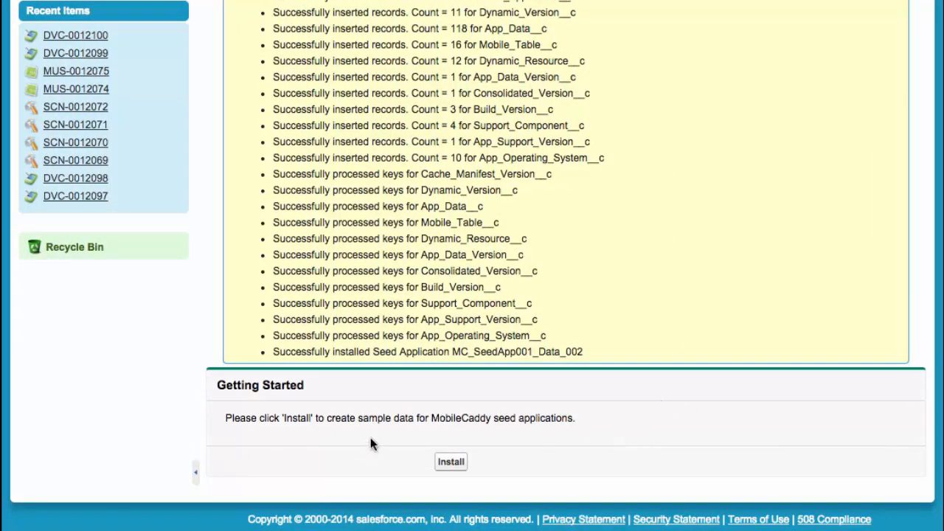
left_click(450, 463)
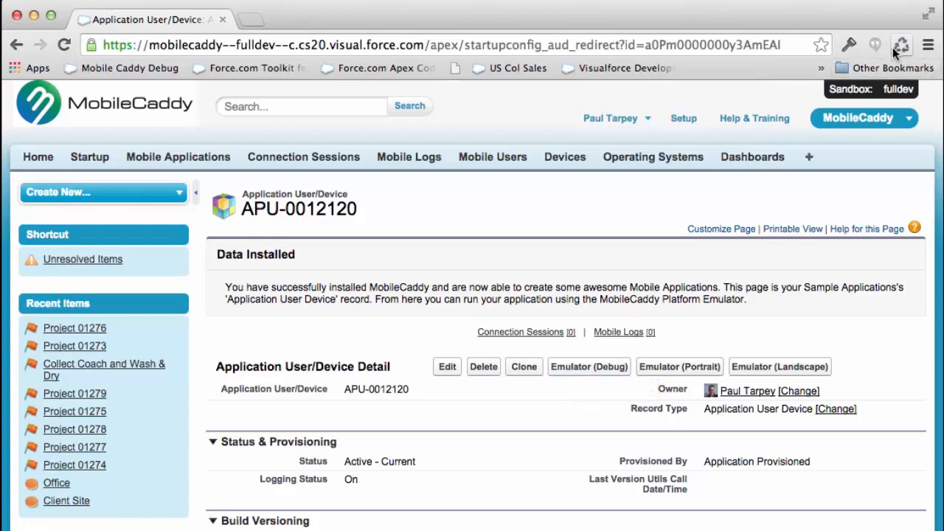
Run the sample application in the debug emulator, add "Hello World" before Project 01249's description and save the project.
left_click(579, 369)
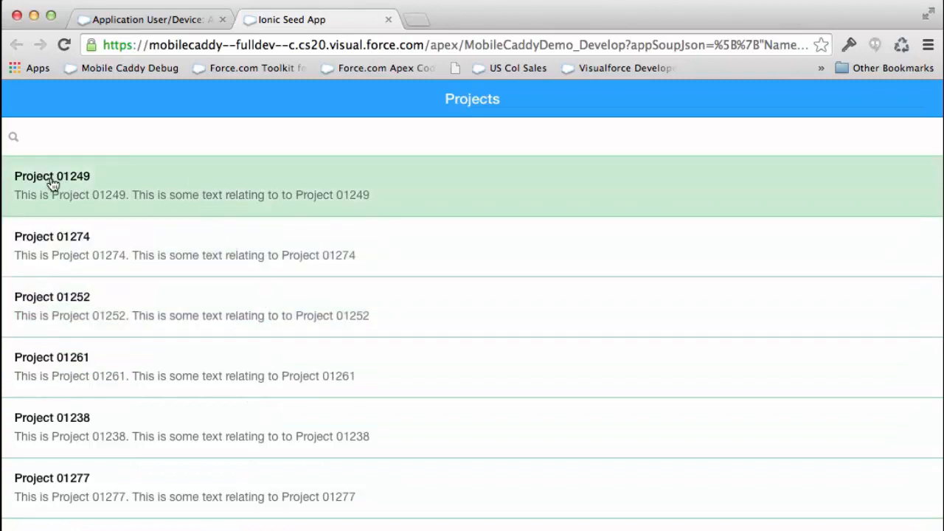
left_click(88, 178)
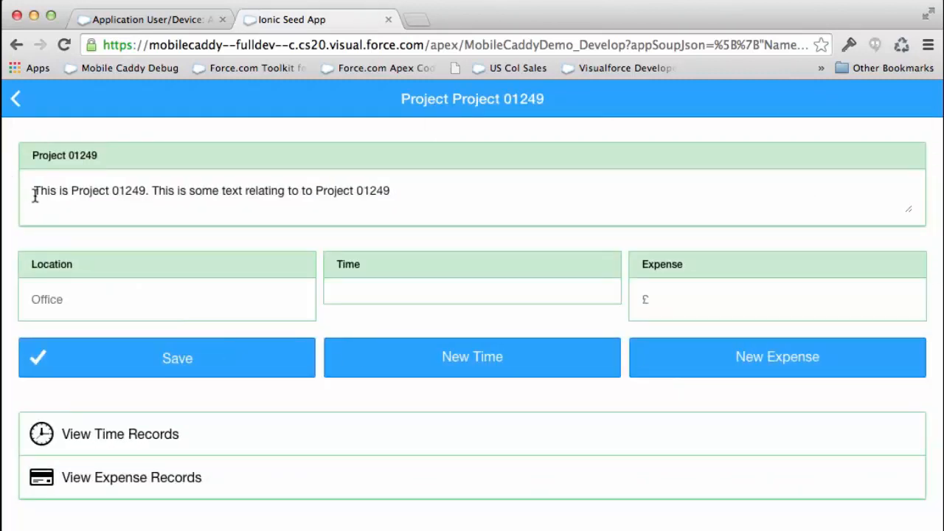
left_click(35, 195)
type("Hello Wor")
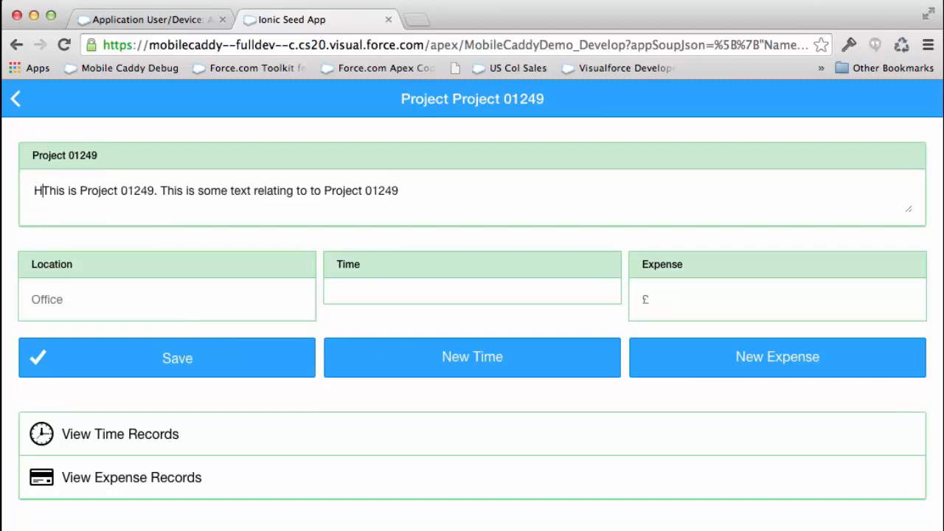
type("ld")
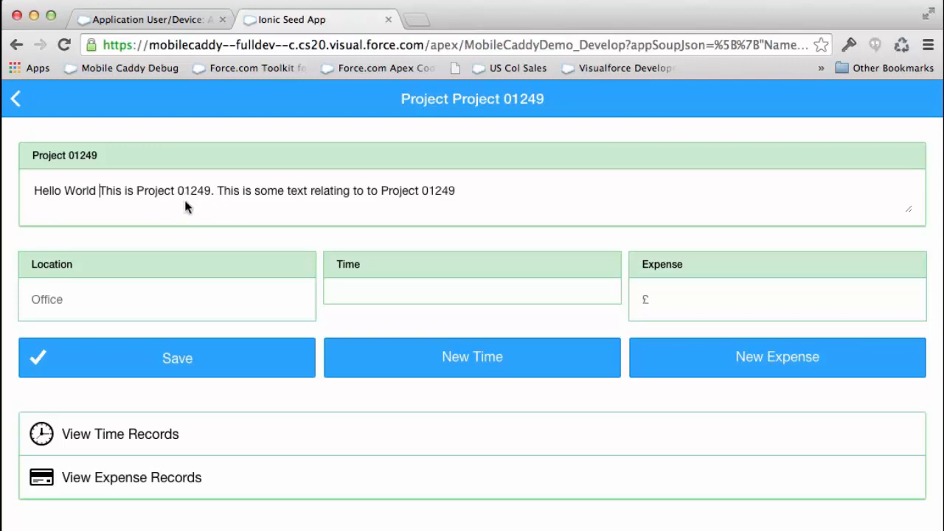
left_click(189, 358)
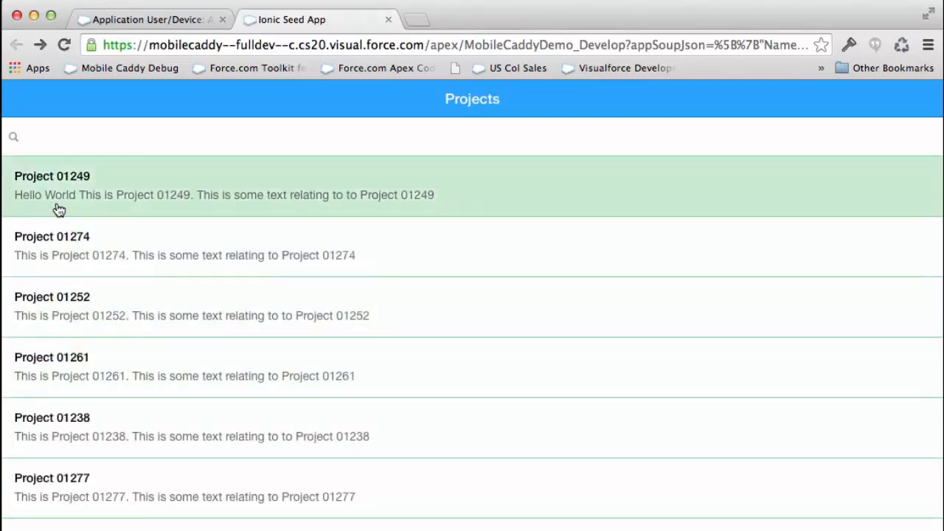
Search the Salesforce org for "Pro", open the Project 01249 record and check the start of its Description.
left_click(124, 19)
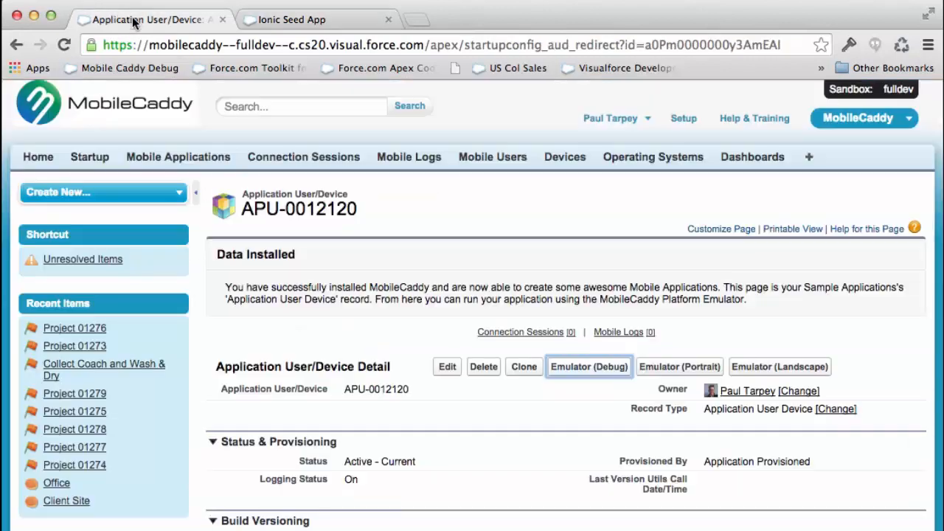
left_click(297, 106)
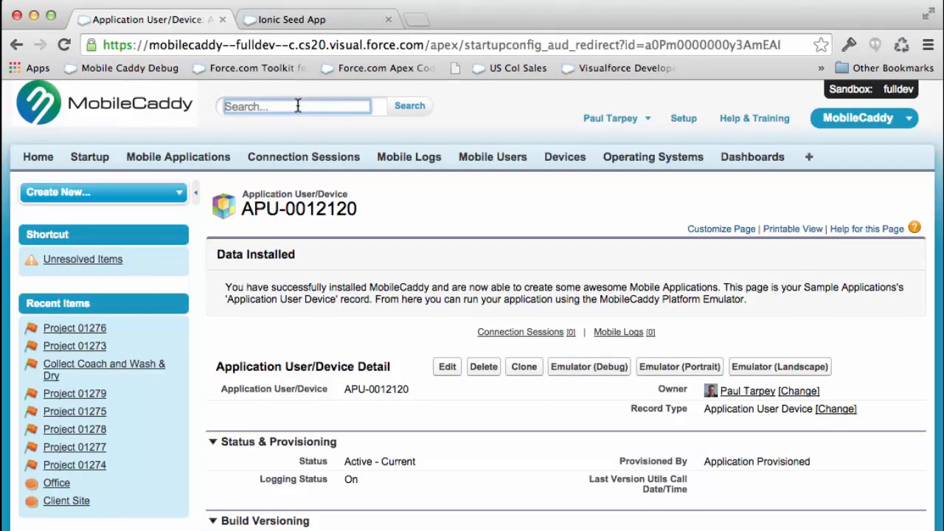
type("Pro")
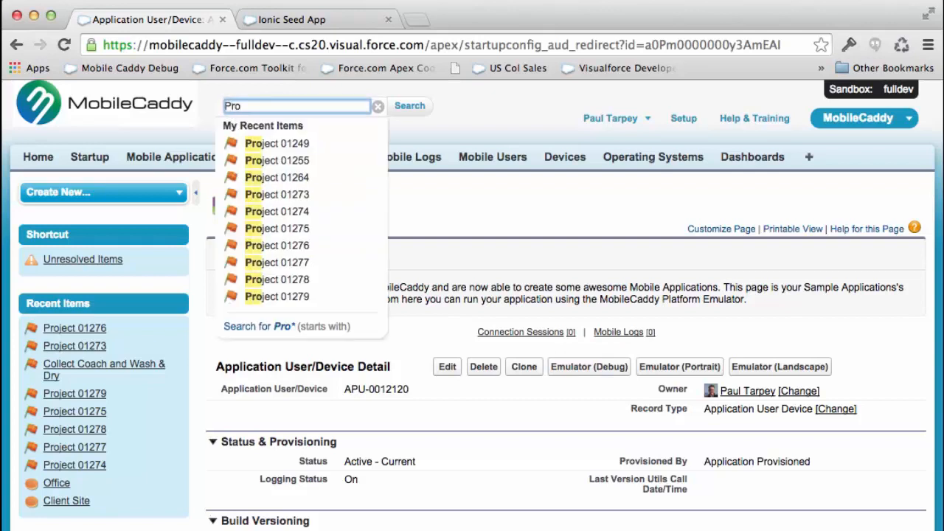
right_click(307, 144)
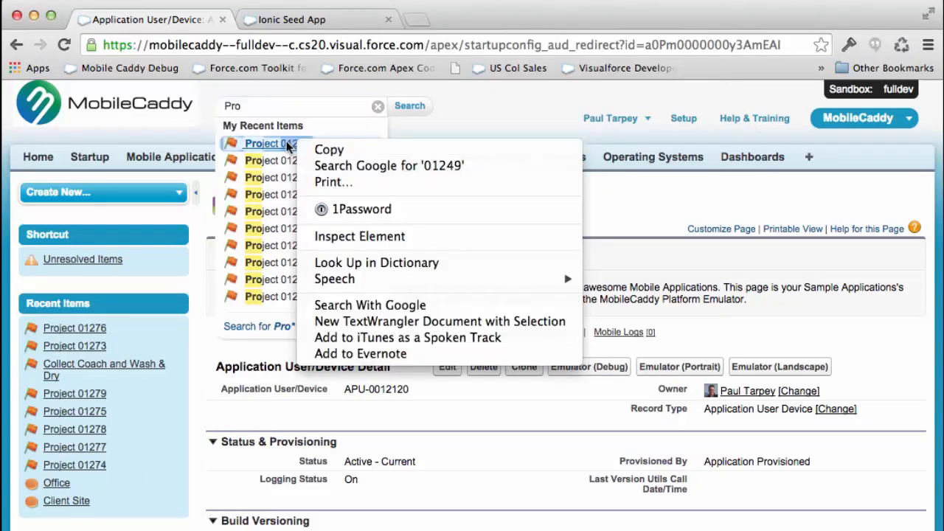
left_click(278, 143)
left_click(278, 143)
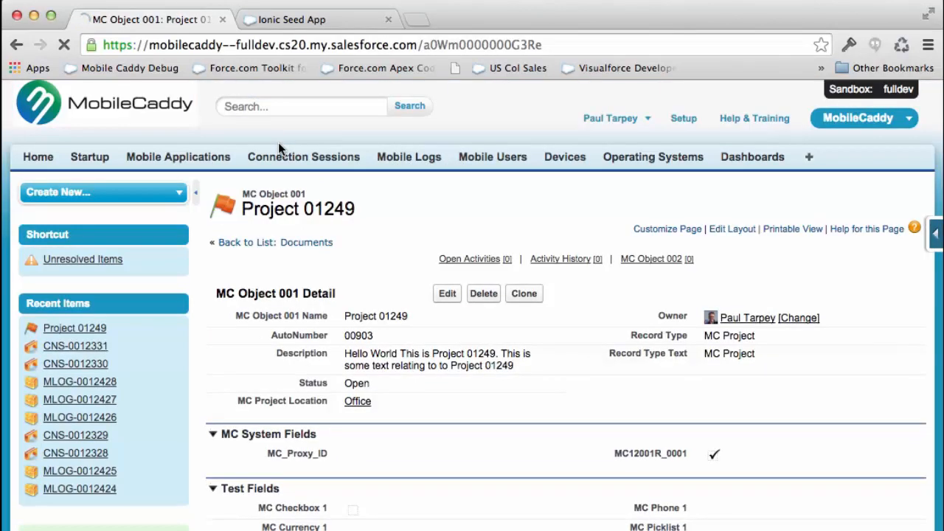
double_click(345, 354)
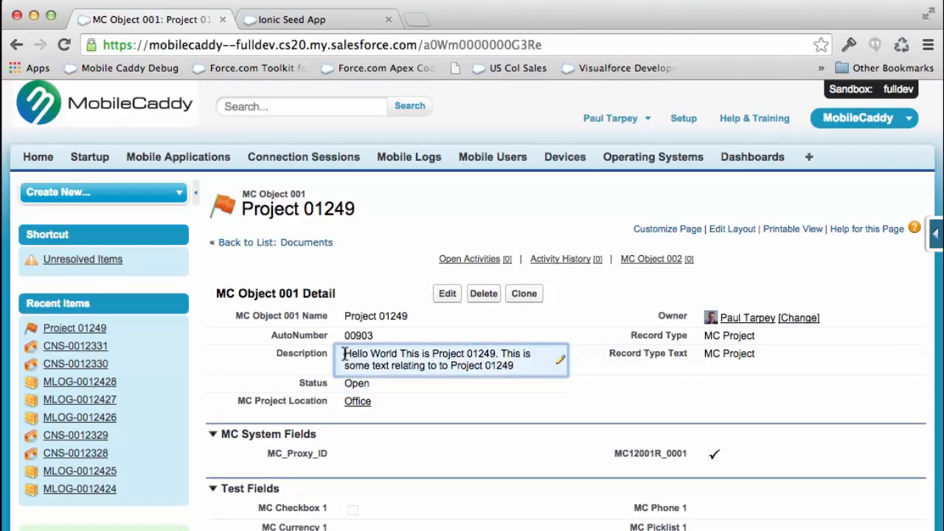
left_click_drag(346, 353, 407, 354)
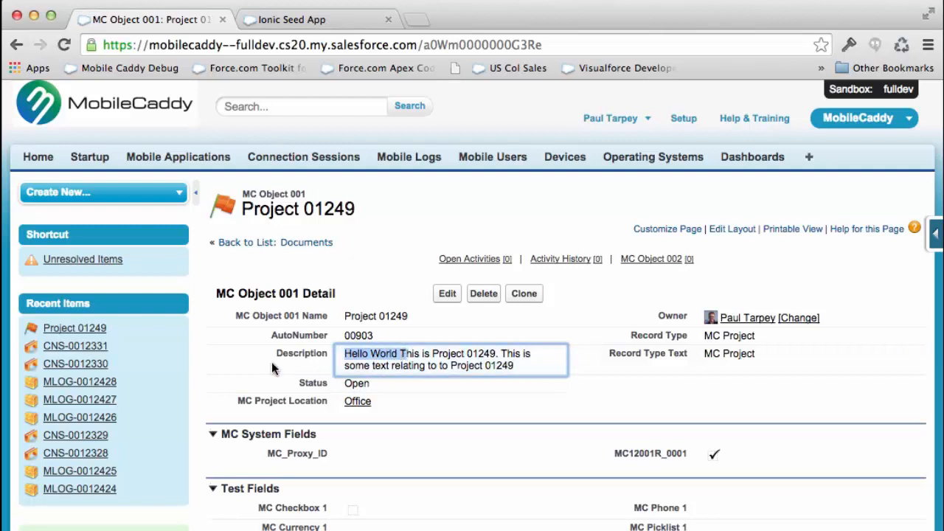
left_click(218, 370)
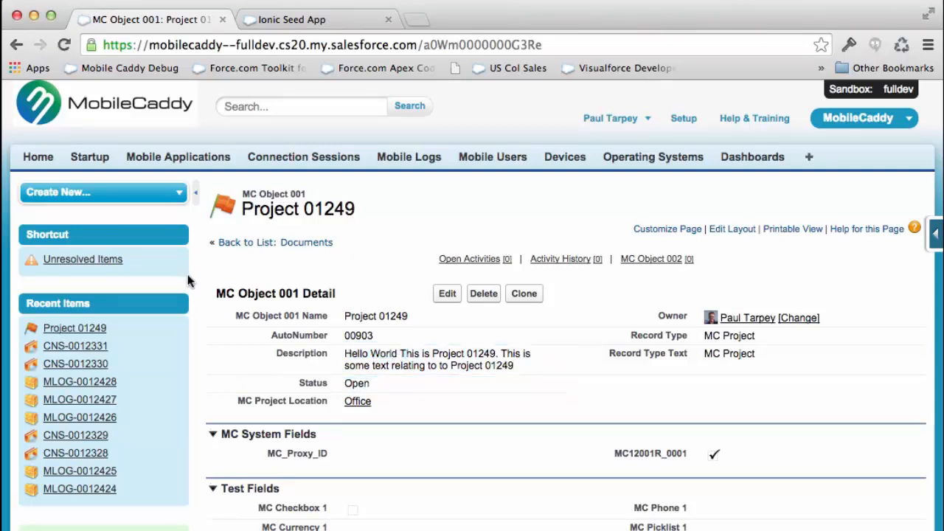
Return to the Application User/Device record and refresh the Projects list in the open Ionic Seed App.
left_click(15, 45)
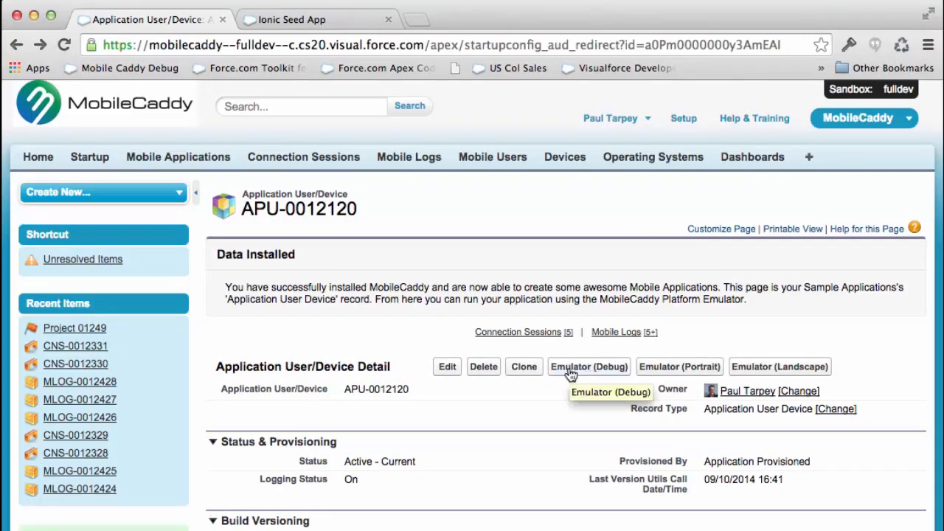
left_click(309, 22)
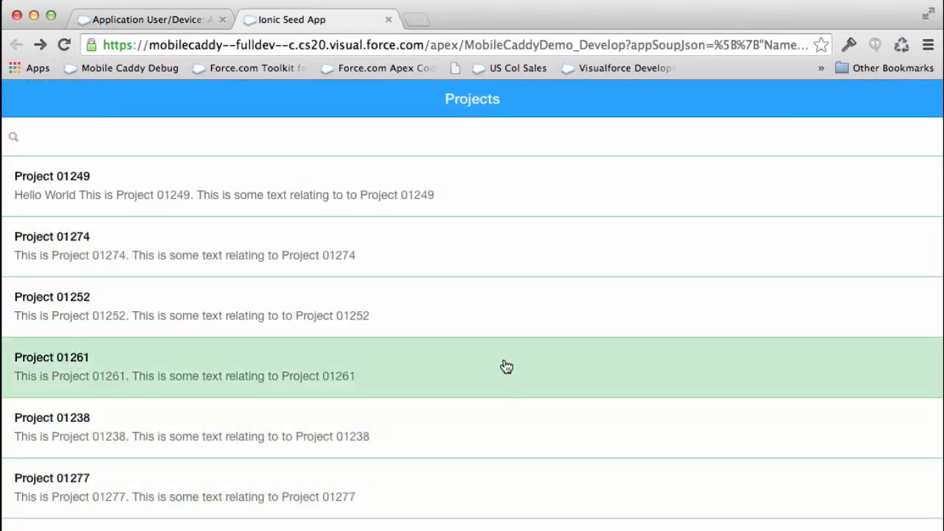
left_click_drag(448, 249, 441, 528)
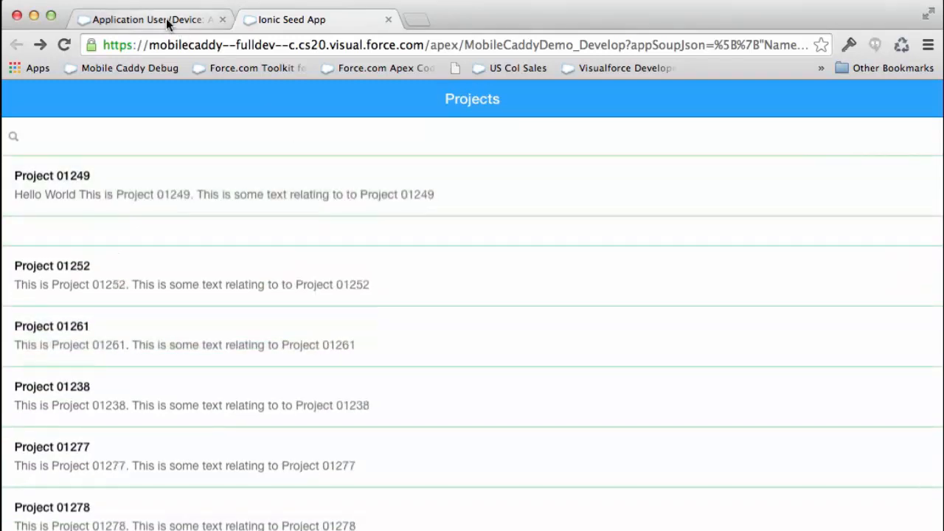
Launch the portrait emulator from the Application User/Device record and move its window over the middle of the page.
left_click(166, 19)
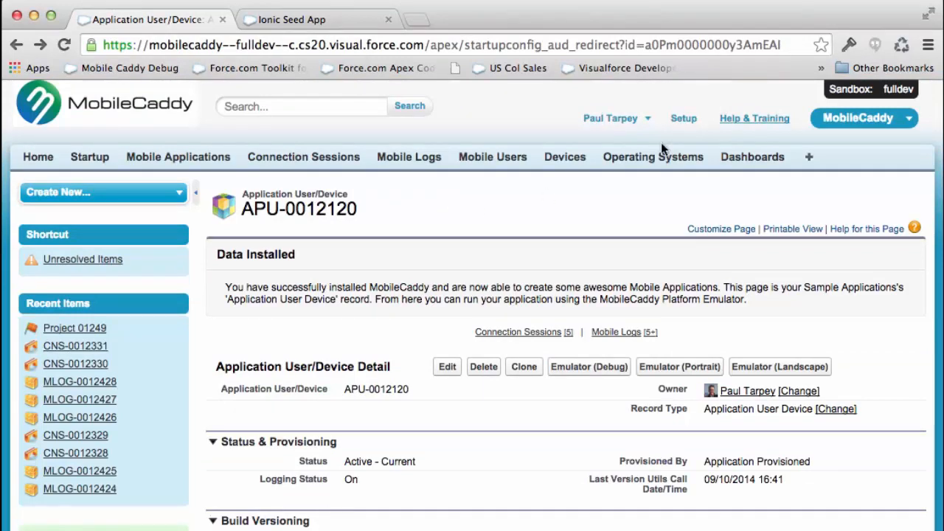
left_click(901, 45)
left_click(675, 368)
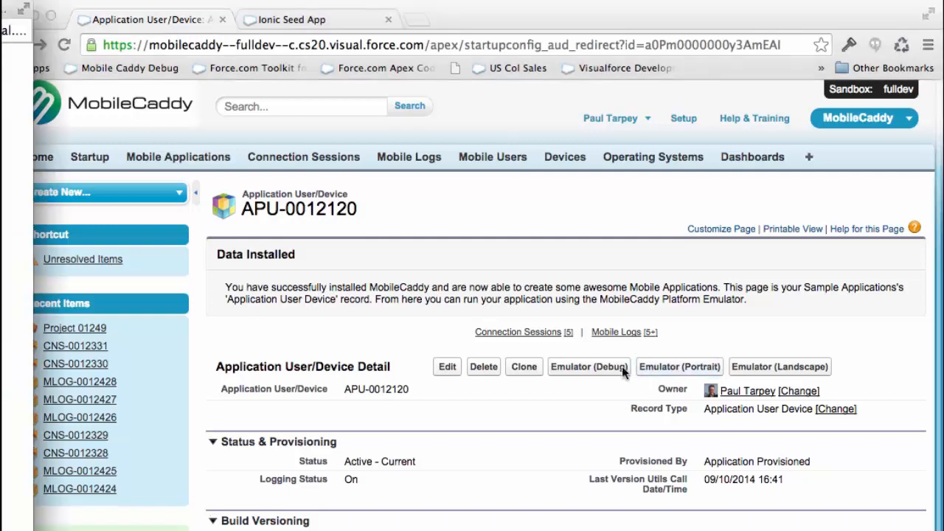
left_click_drag(325, 163, 415, 190)
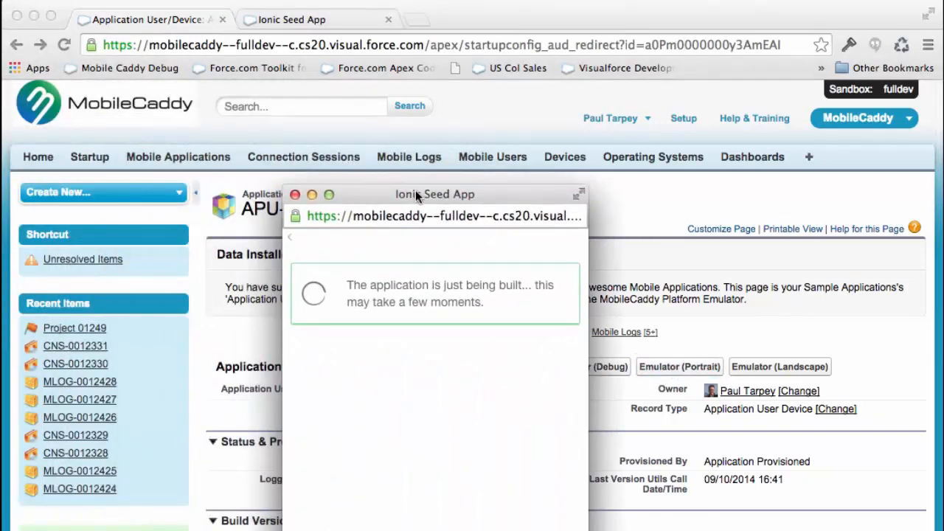
View the application details in the portrait emulator's Settings and return to its Projects list.
scroll(497, 390, "down", 1)
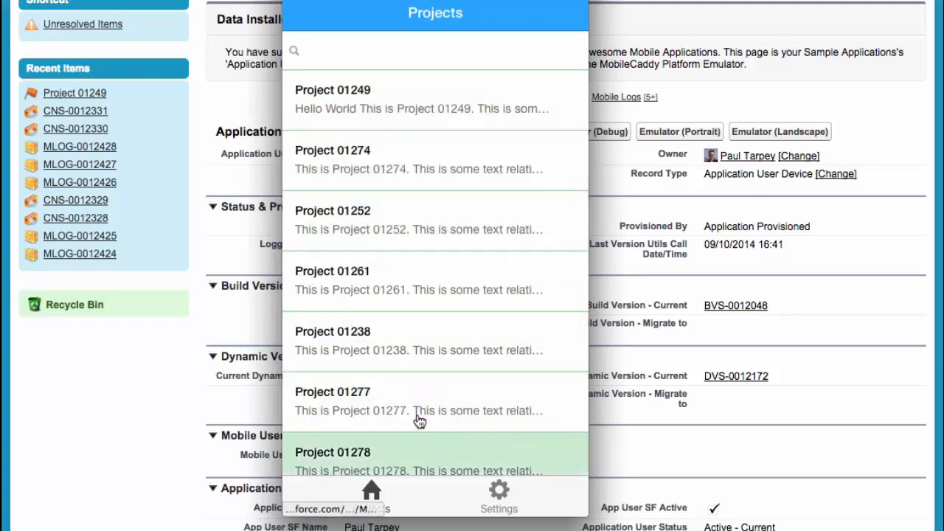
left_click(500, 496)
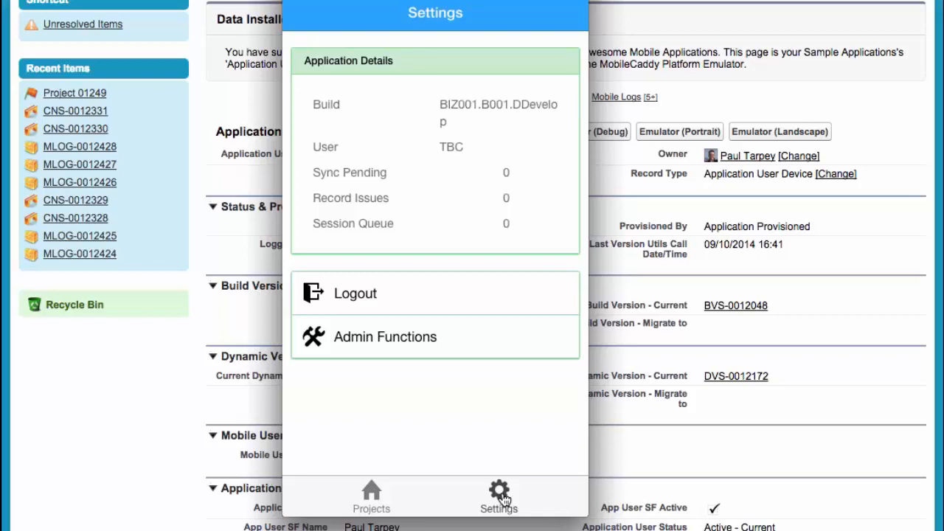
left_click(373, 500)
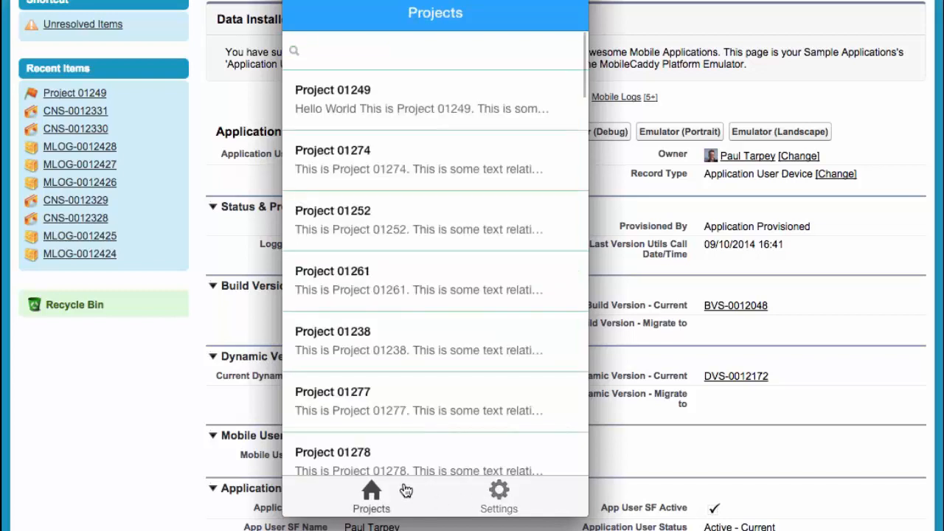